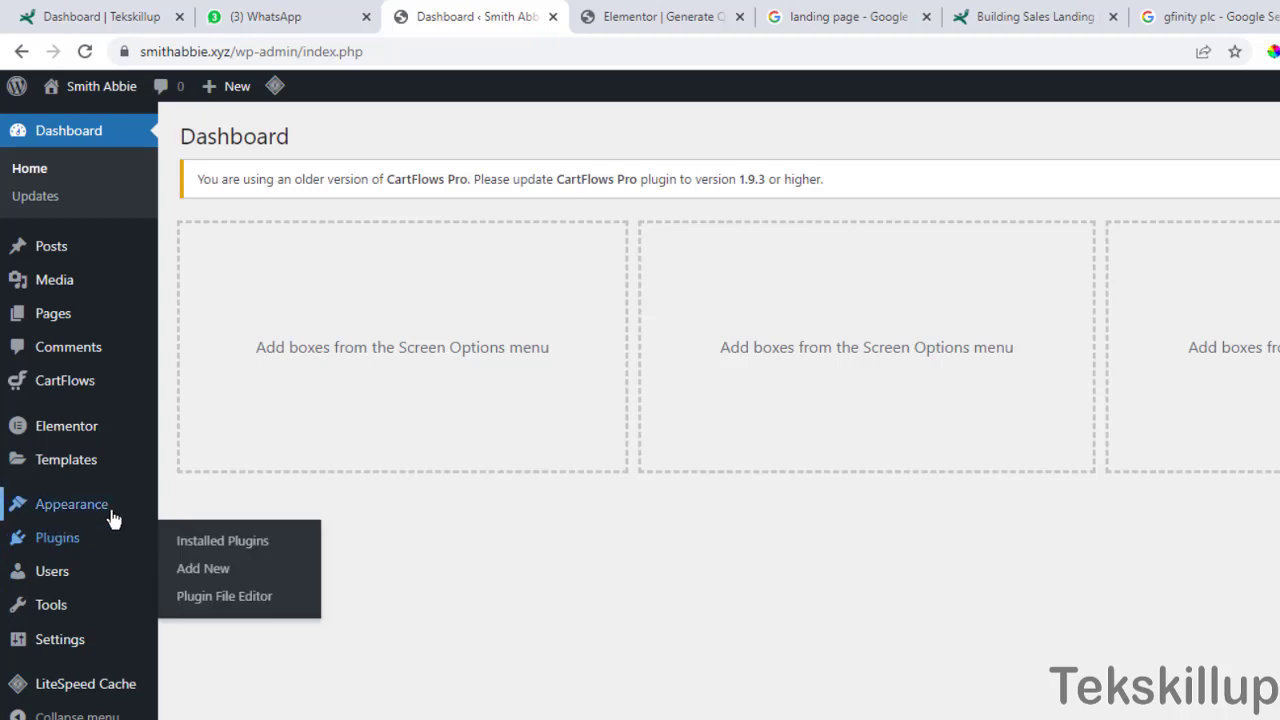
# - Open the site's list of installed plugins and look through all entries from CartFlows down to WhatsApp Chat
pyautogui.moveTo(104, 378)
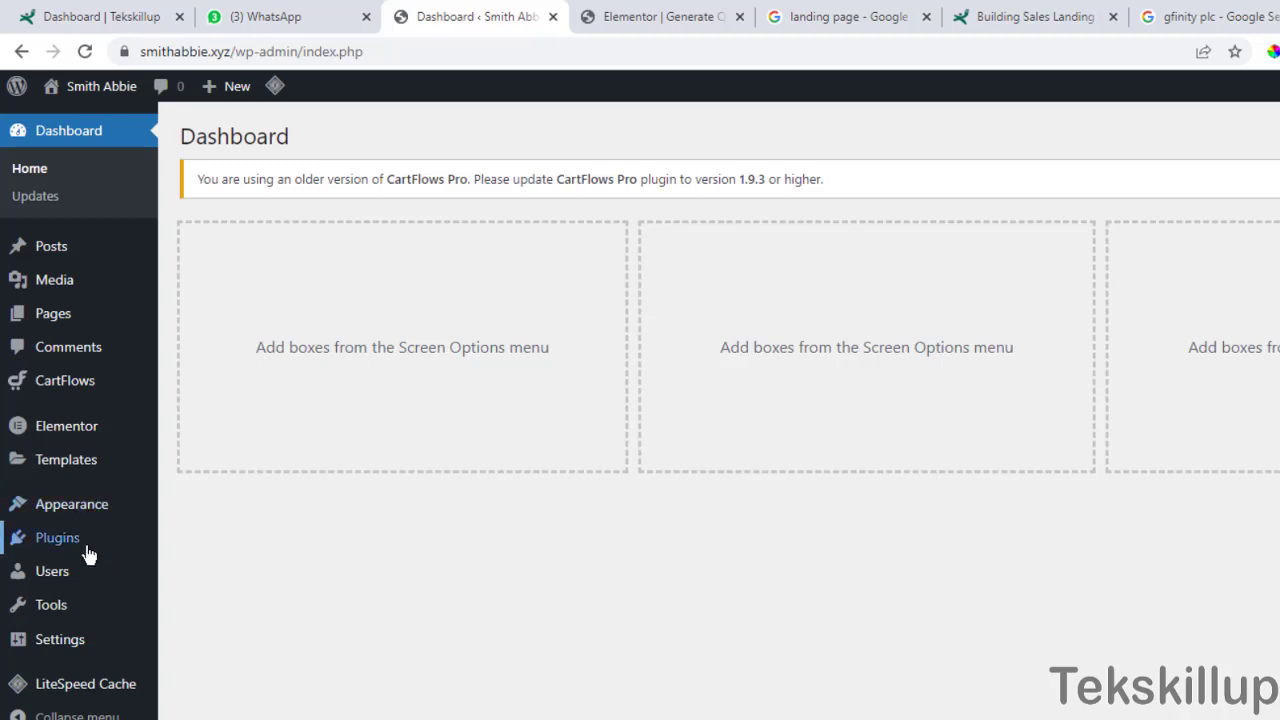
pyautogui.click(84, 542)
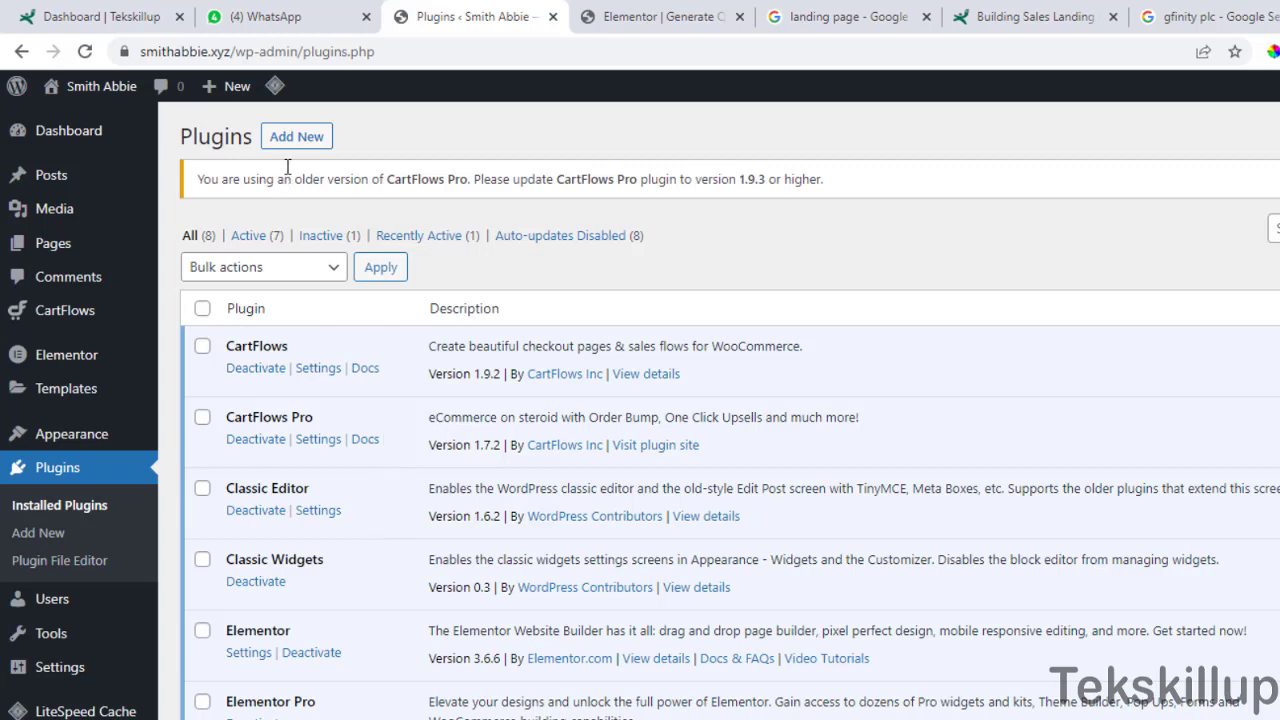
pyautogui.click(272, 16)
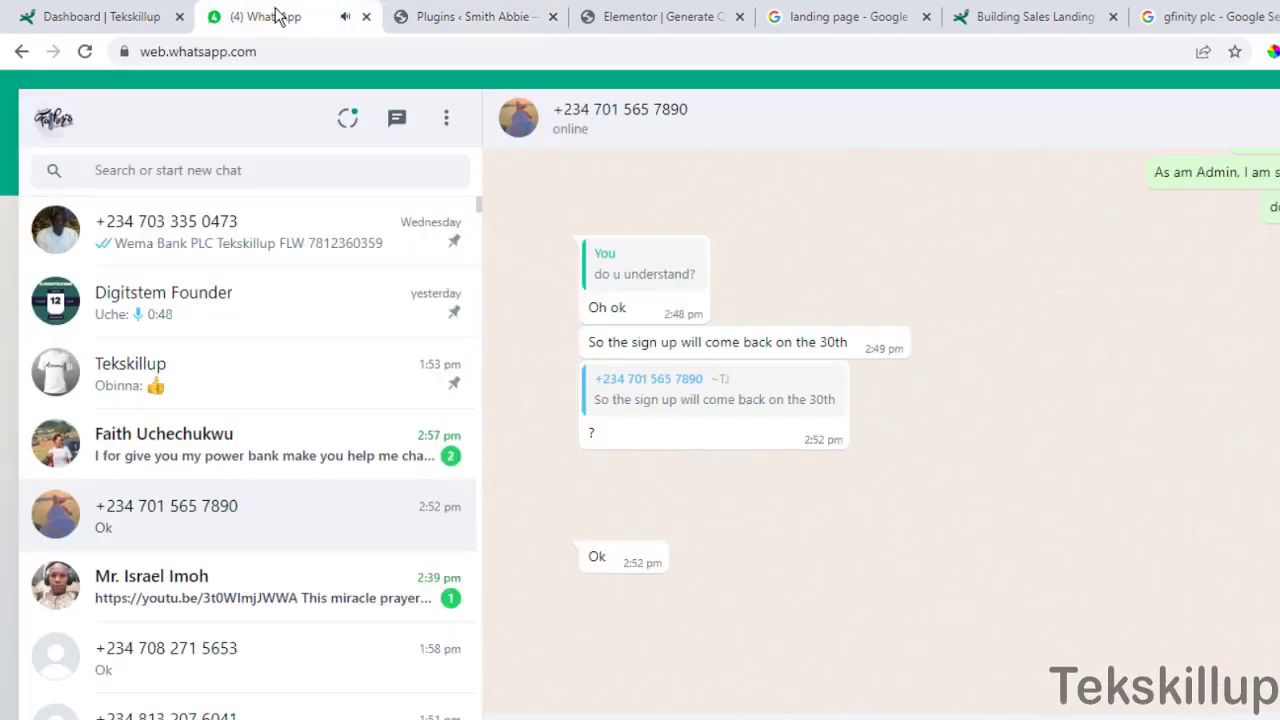
pyautogui.click(410, 17)
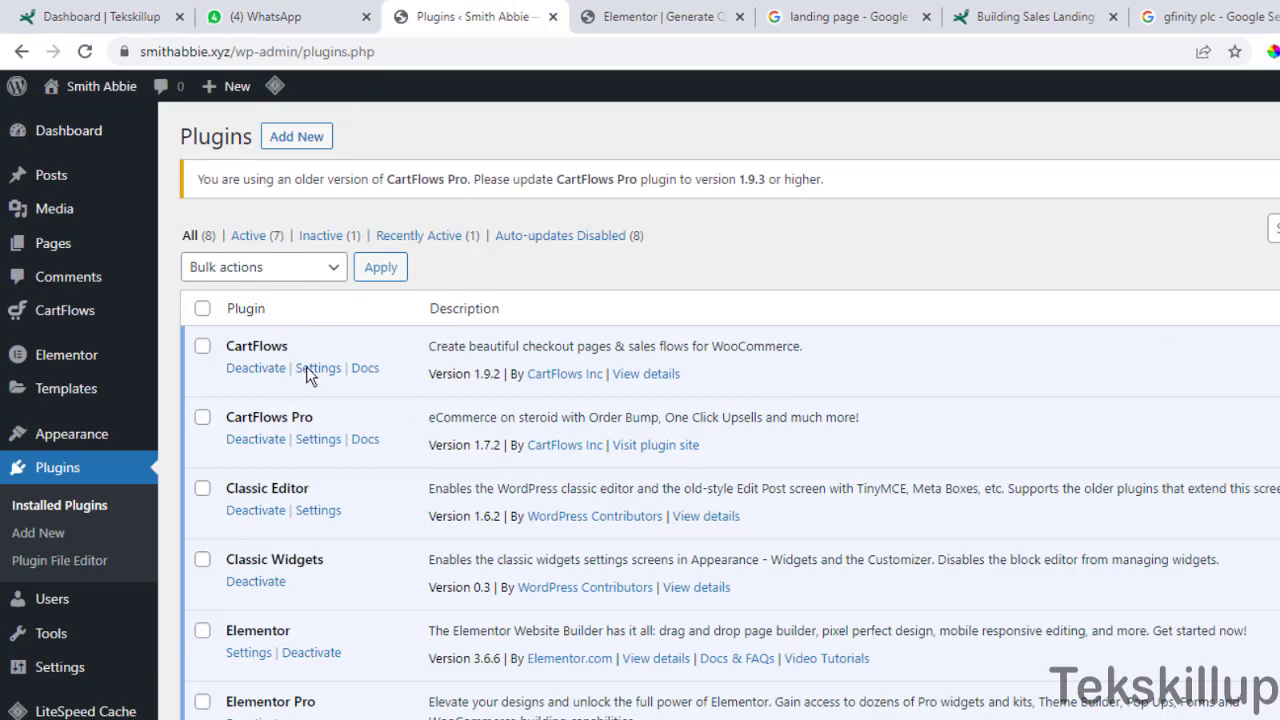
pyautogui.scroll(-3, 307, 554)
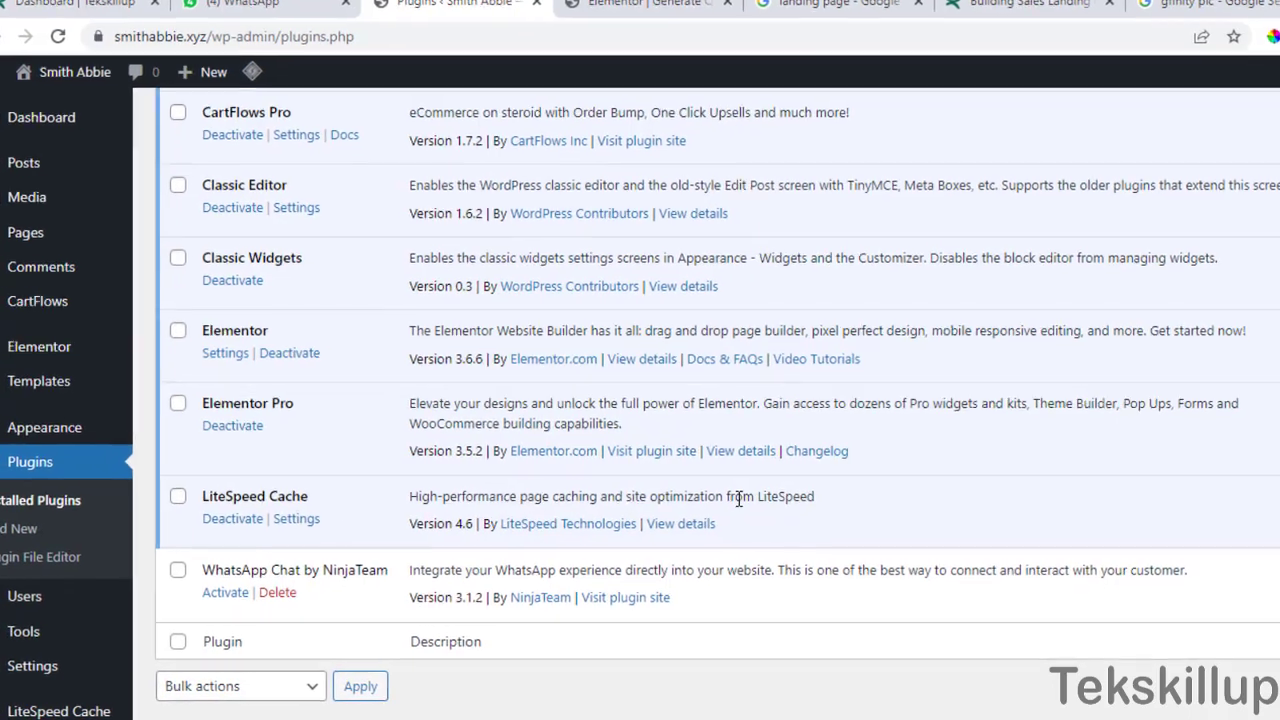
pyautogui.scroll(5, 737, 497)
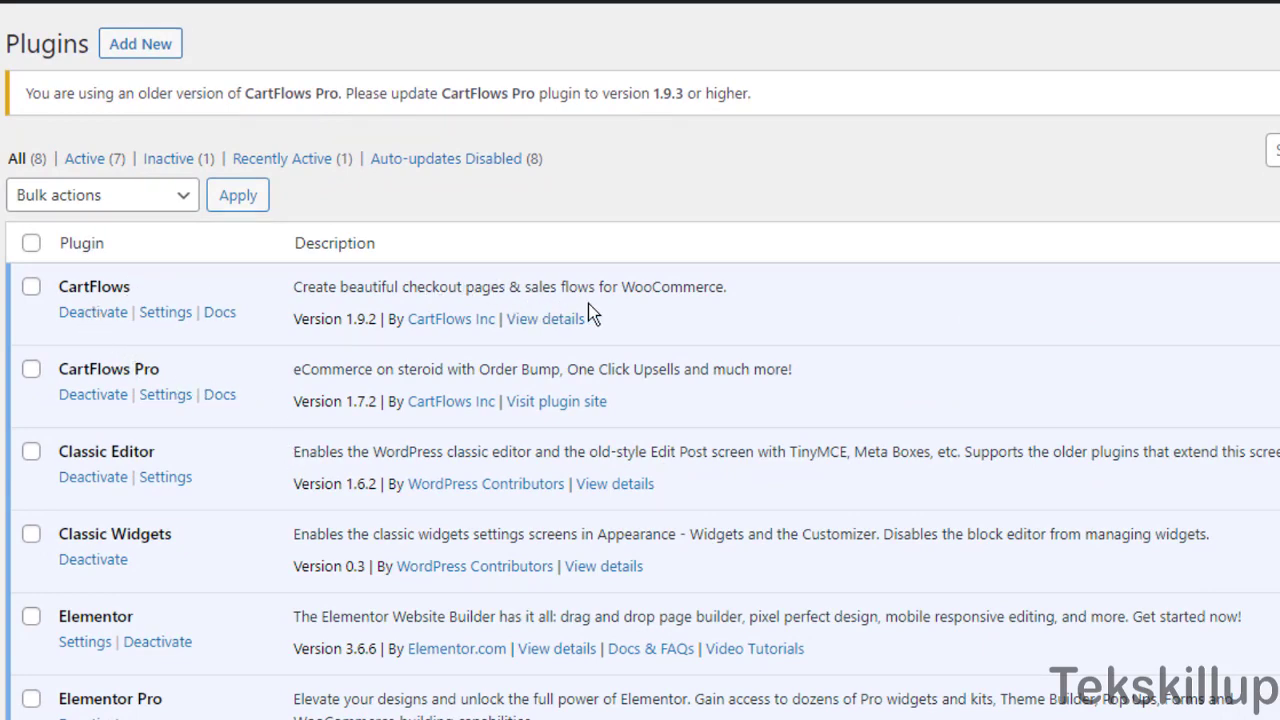
pyautogui.scroll(-3, 474, 390)
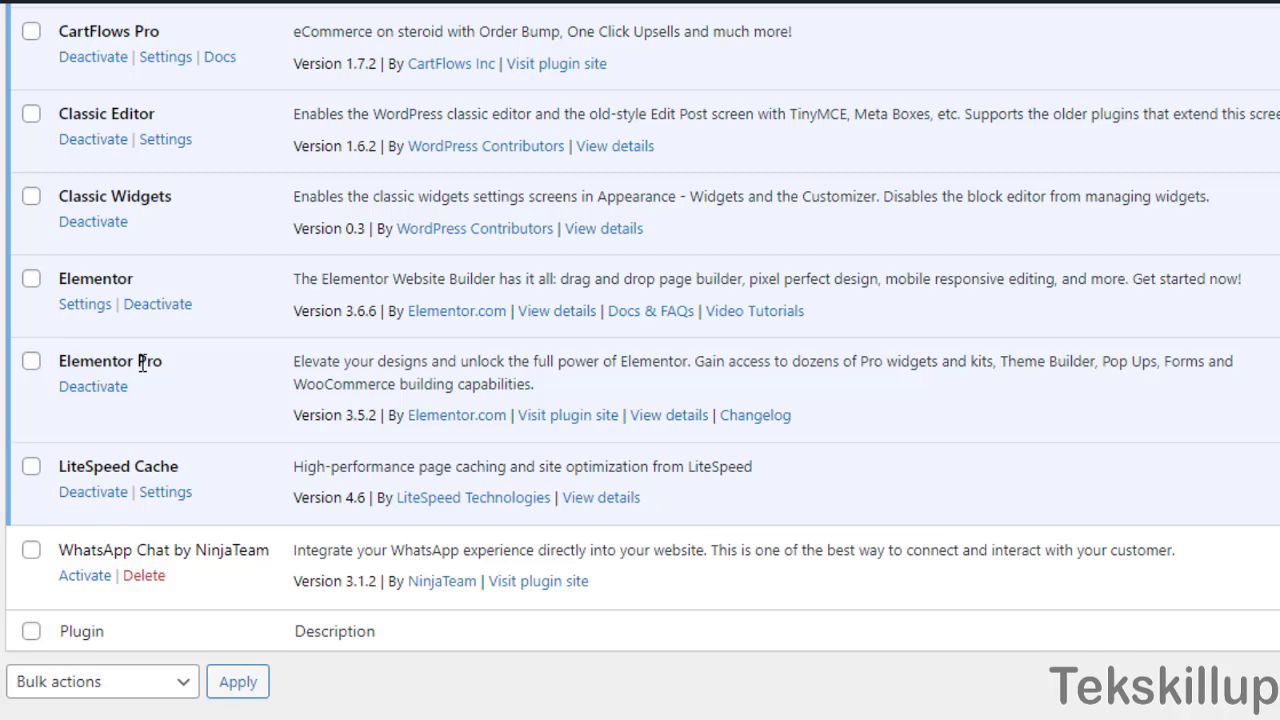
pyautogui.scroll(3, 143, 363)
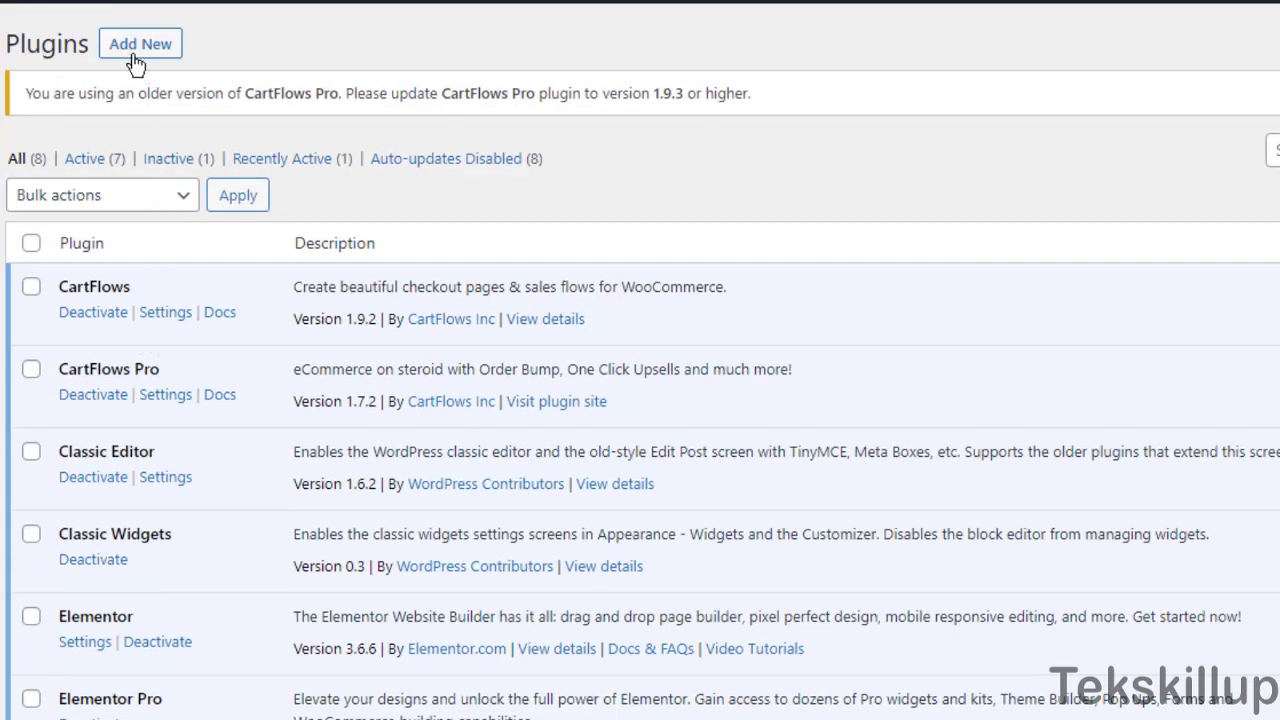
# - Search the plugins available to add for Elementor and examine the Elementor Website Builder's active installations
pyautogui.click(136, 52)
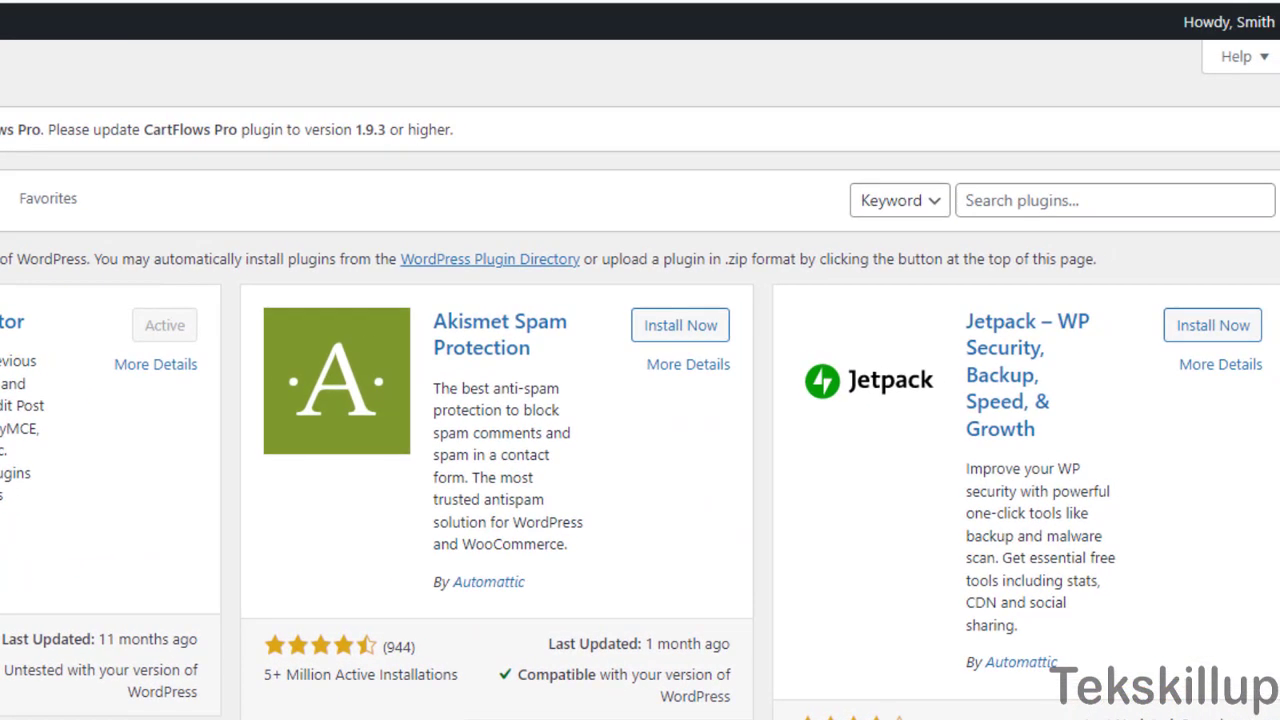
pyautogui.click(994, 208)
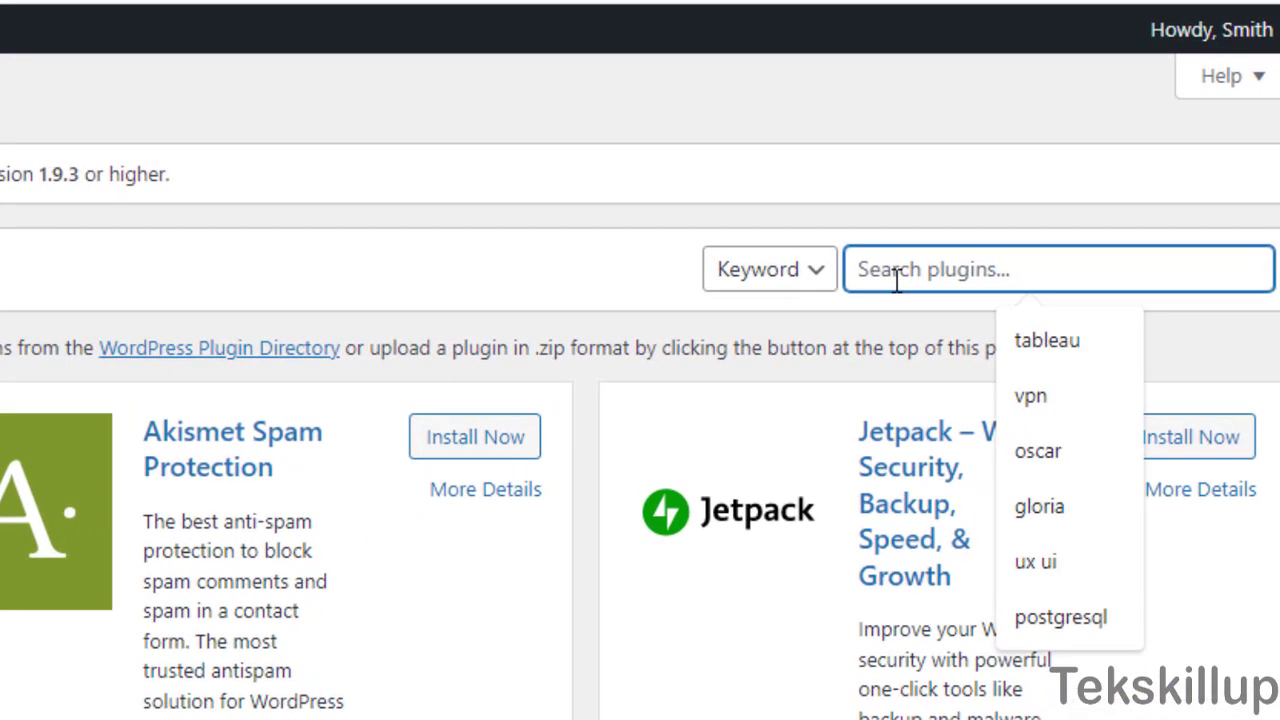
pyautogui.write('Elementor')
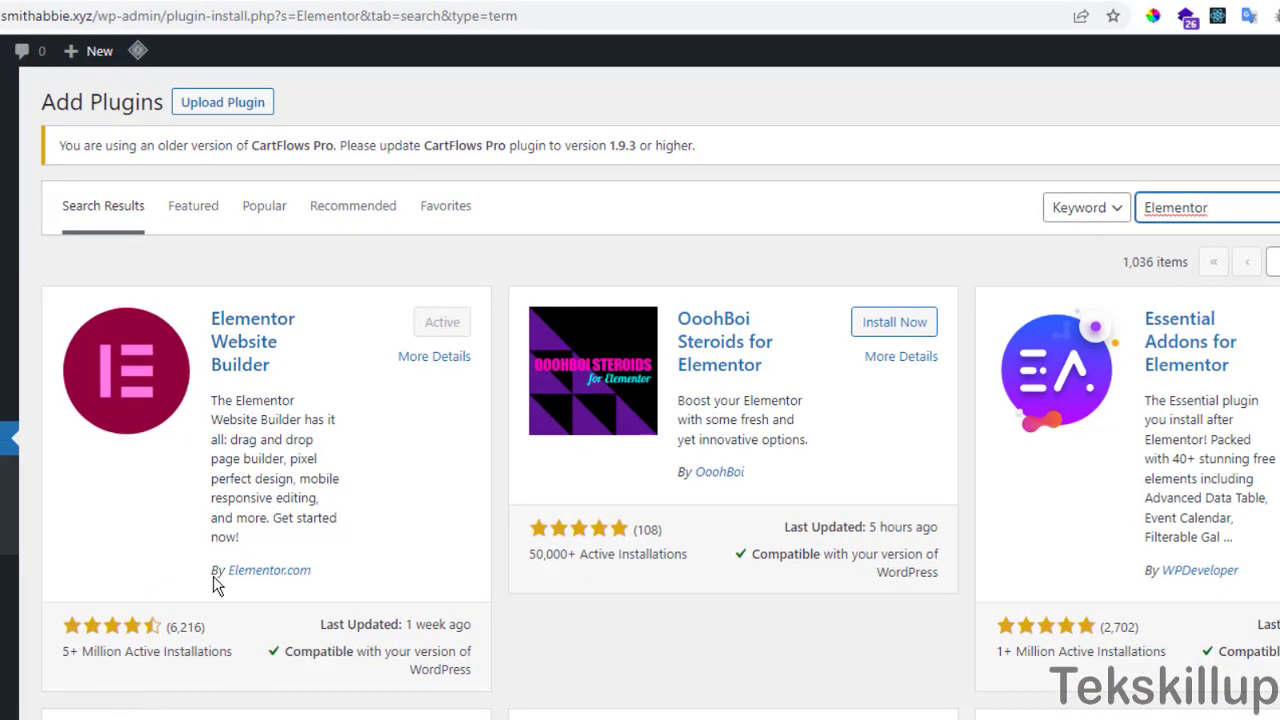
pyautogui.moveTo(233, 651); pyautogui.dragTo(82, 651)
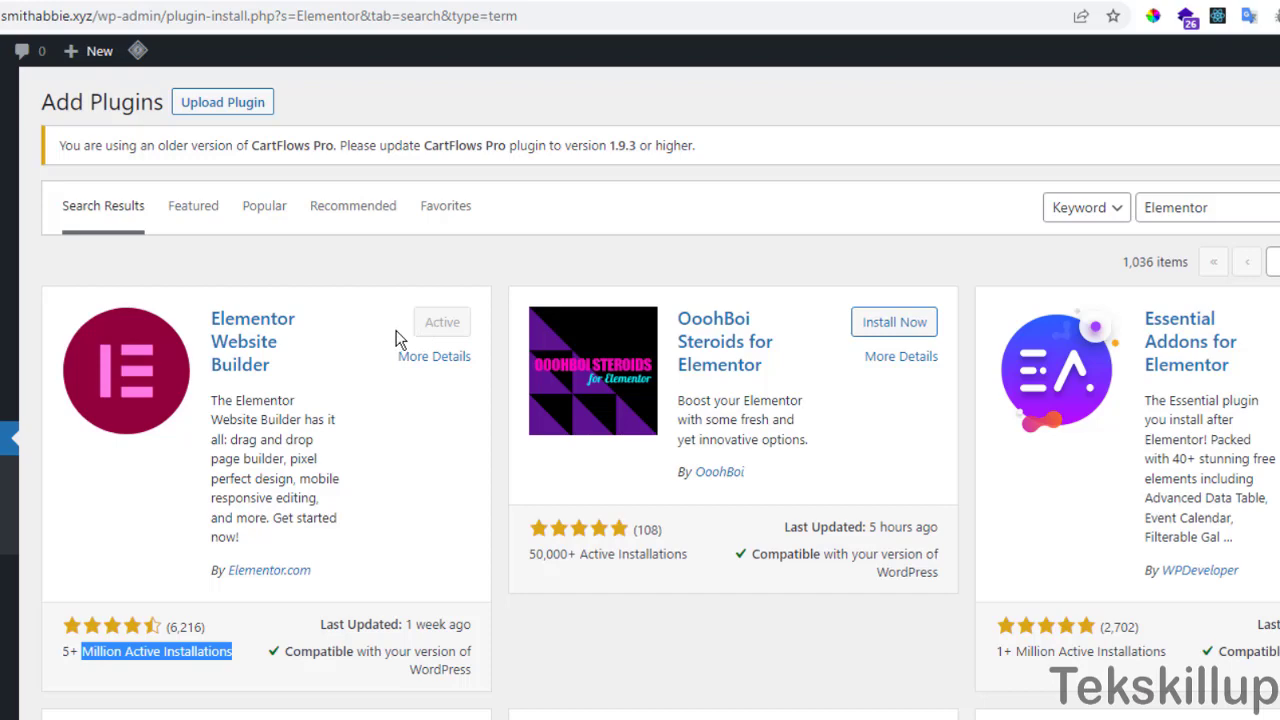
pyautogui.click(360, 270)
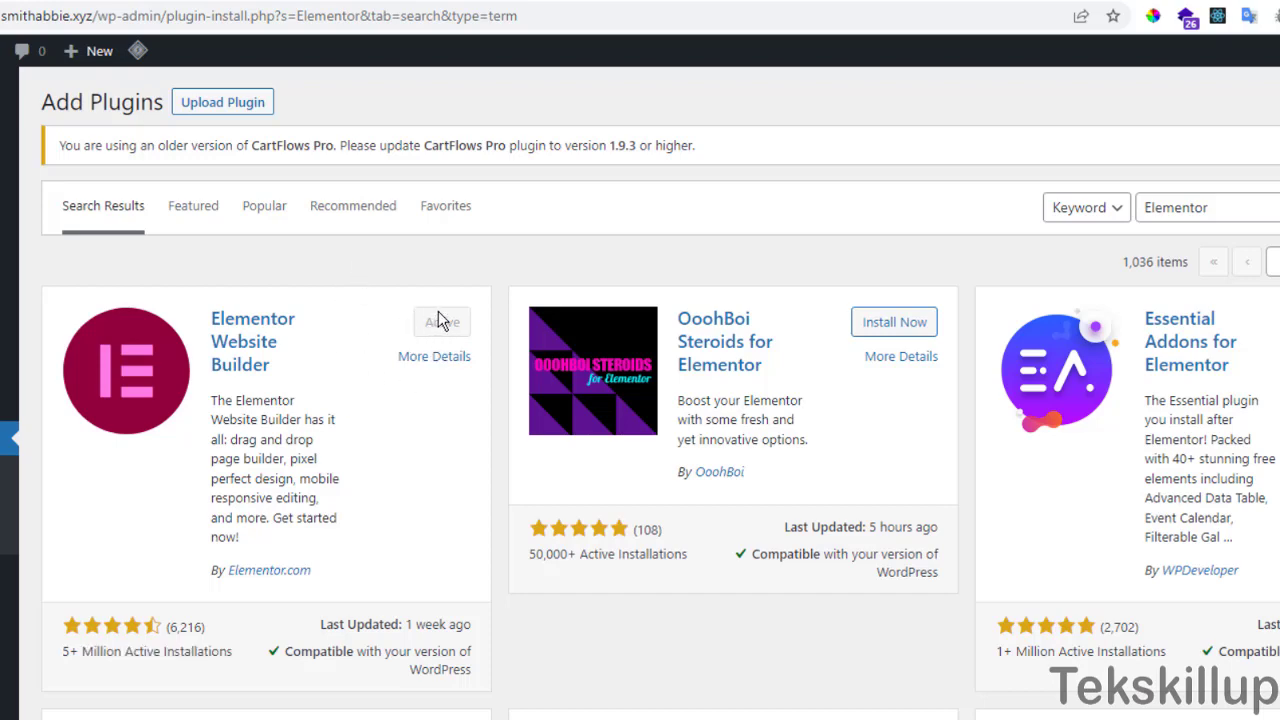
pyautogui.scroll(-1, 442, 412)
pyautogui.scroll(1, 442, 412)
# - Clear the Elementor plugin search, open the plugin upload form and highlight its .zip format instruction
pyautogui.click(1151, 215)
pyautogui.doubleClick(1184, 215)
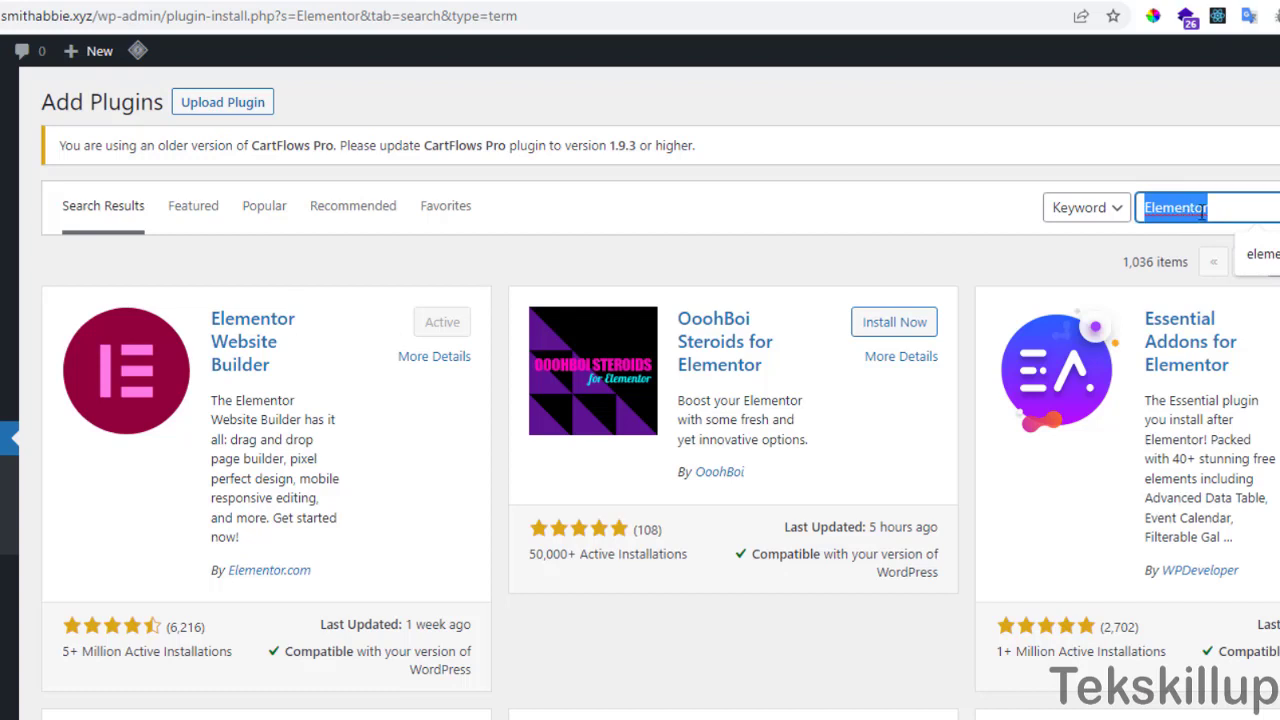
pyautogui.click(1208, 207)
pyautogui.hotkey('ctrl', 'BackSpace')
pyautogui.click(228, 106)
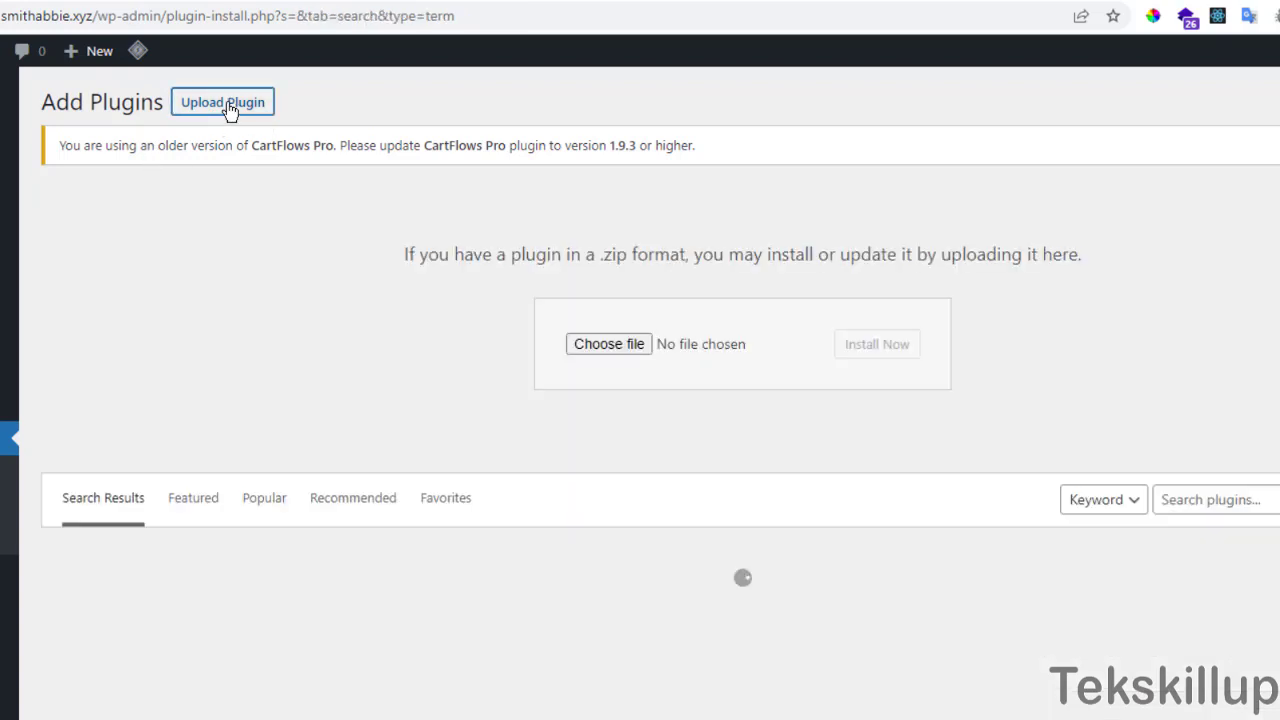
pyautogui.moveTo(406, 254); pyautogui.dragTo(679, 260)
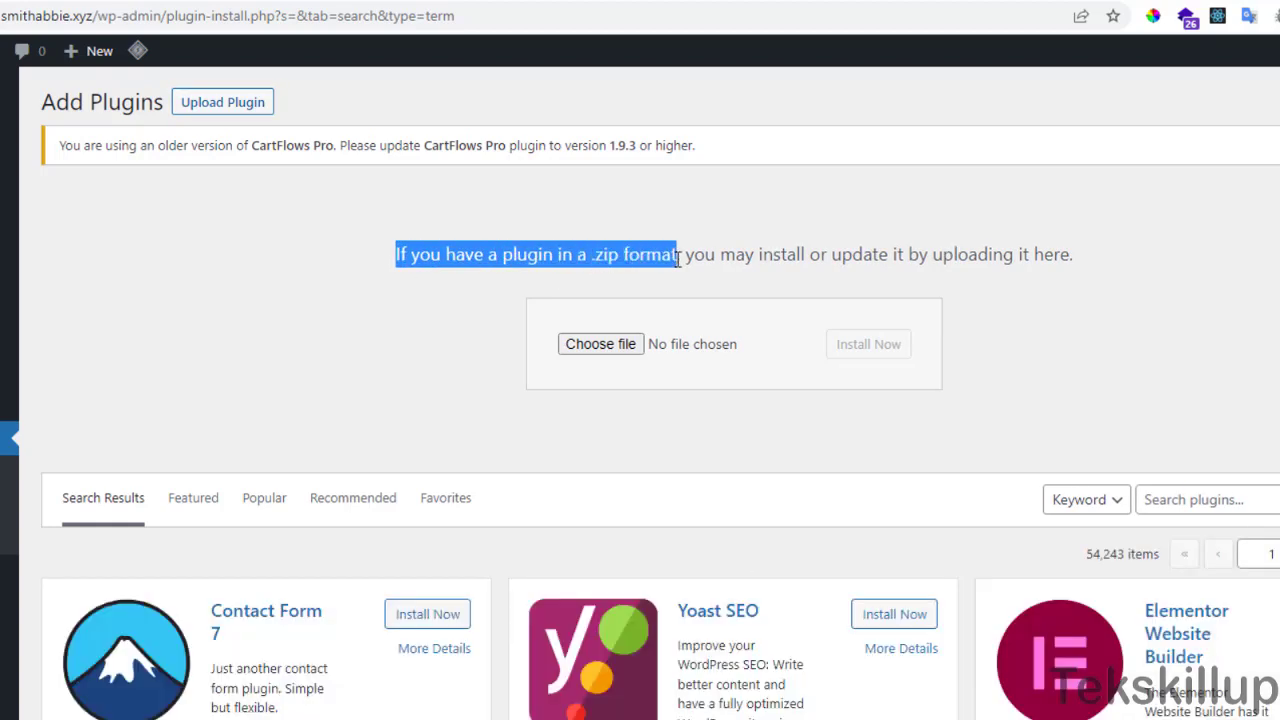
pyautogui.doubleClick(600, 258)
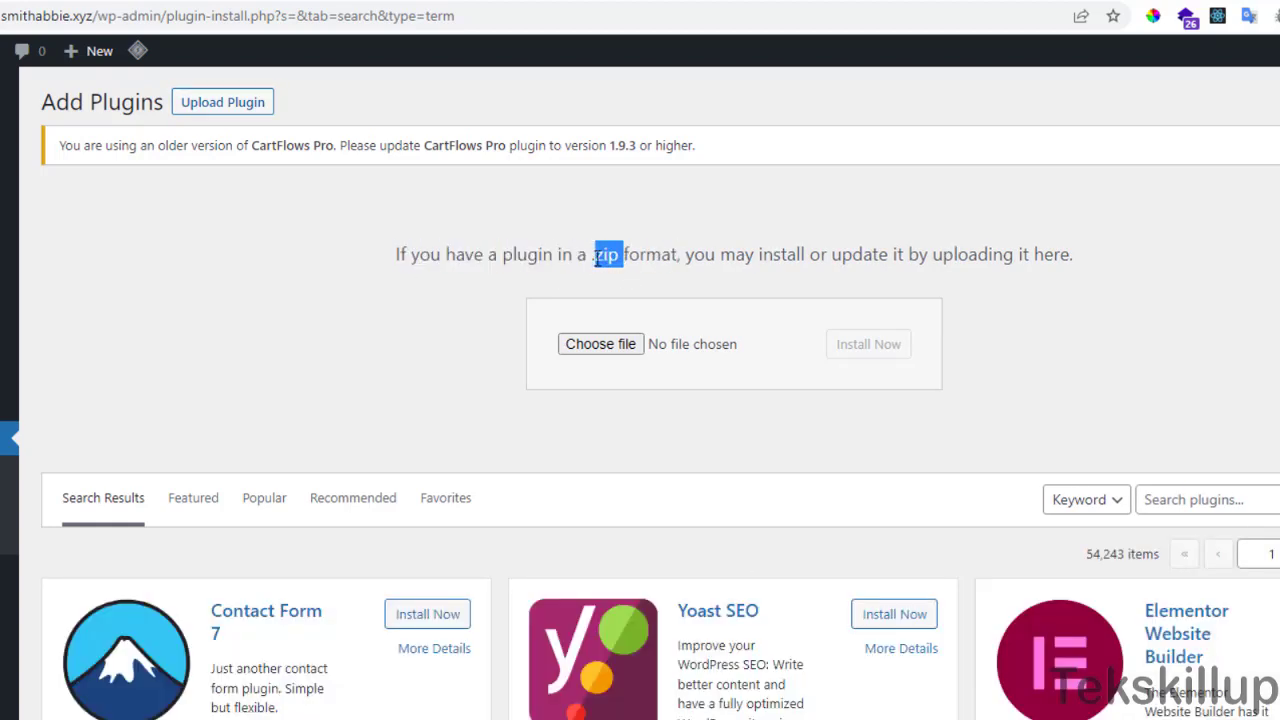
pyautogui.moveTo(592, 258); pyautogui.dragTo(620, 262)
pyautogui.click(615, 256)
pyautogui.click(603, 346)
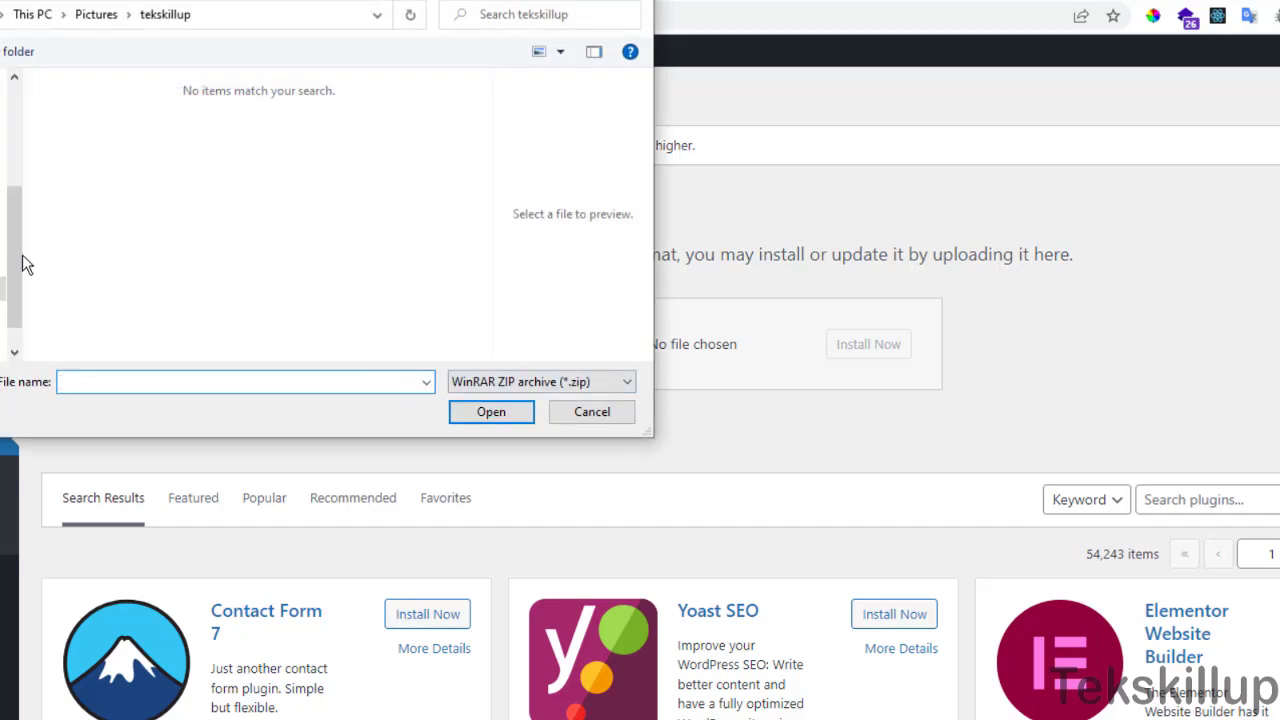
pyautogui.moveTo(20, 244); pyautogui.dragTo(29, 150)
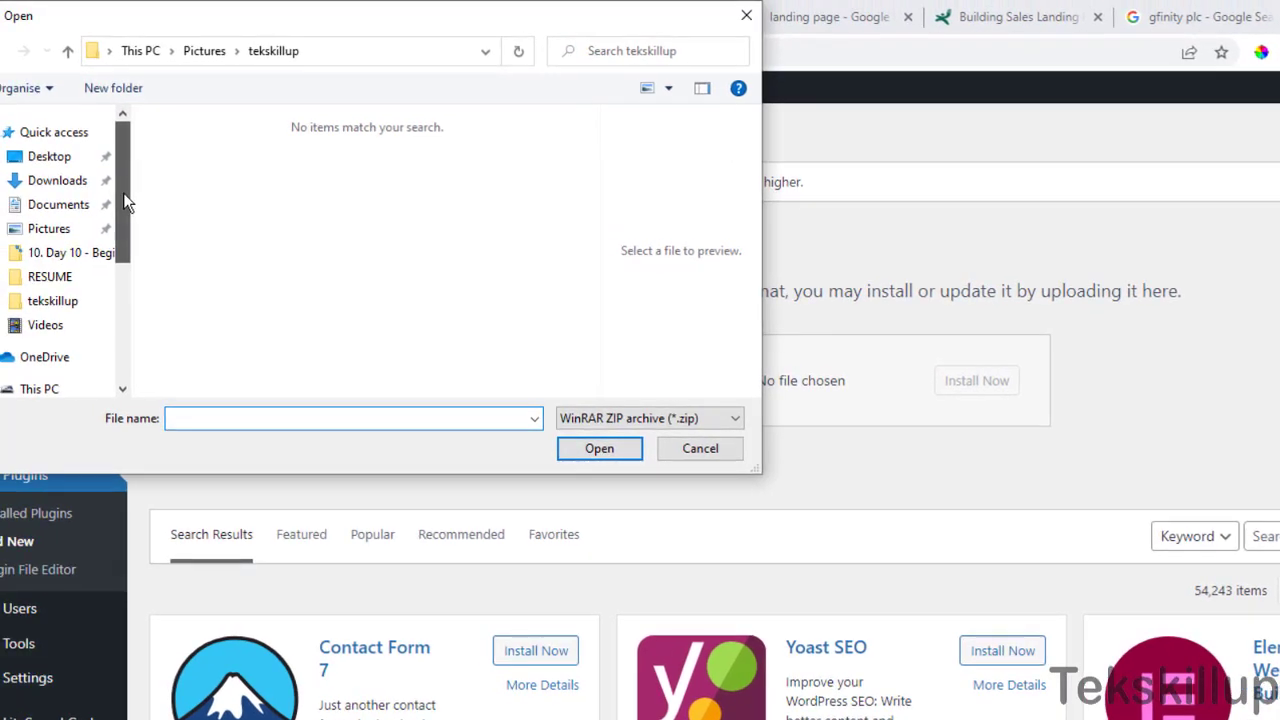
pyautogui.click(57, 182)
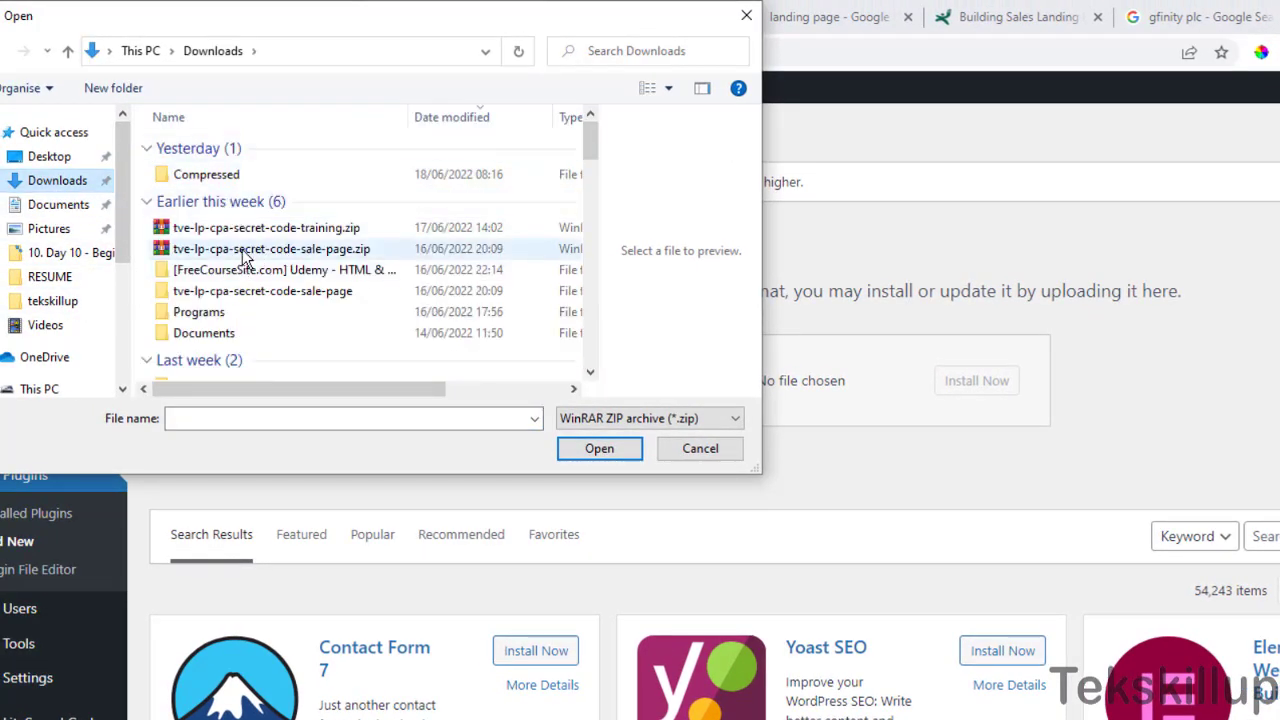
pyautogui.click(243, 229)
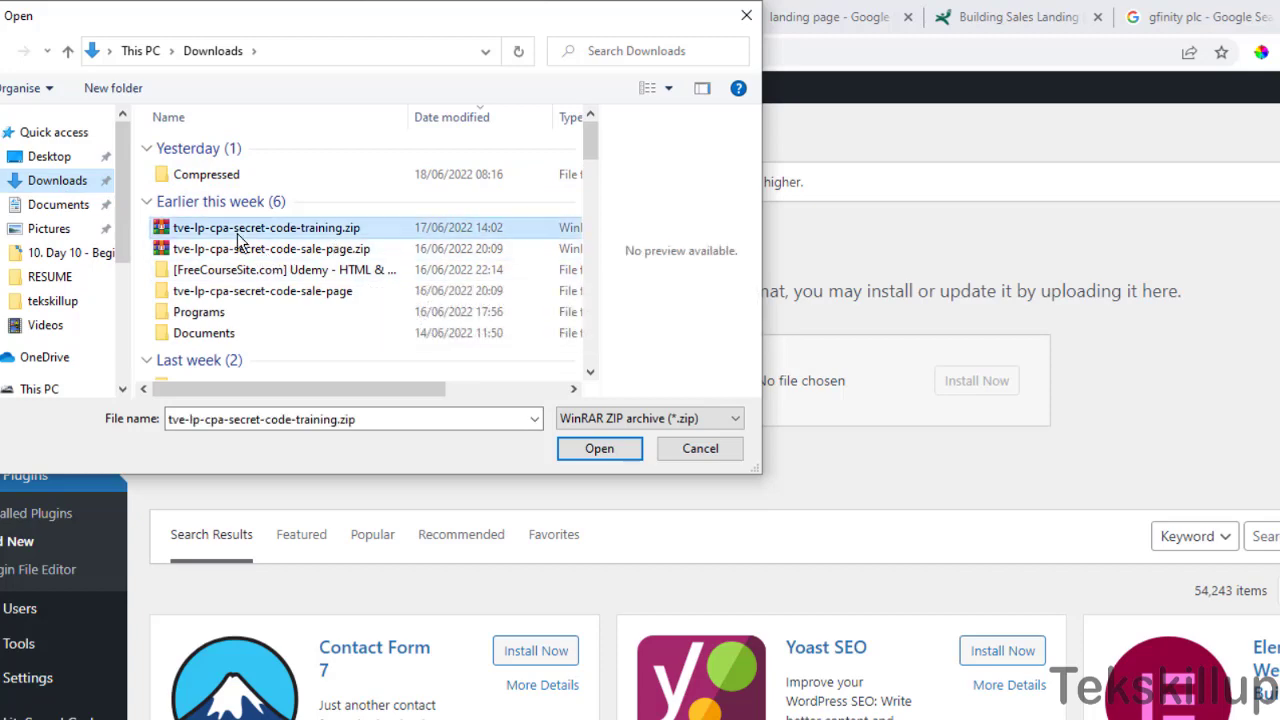
pyautogui.click(694, 456)
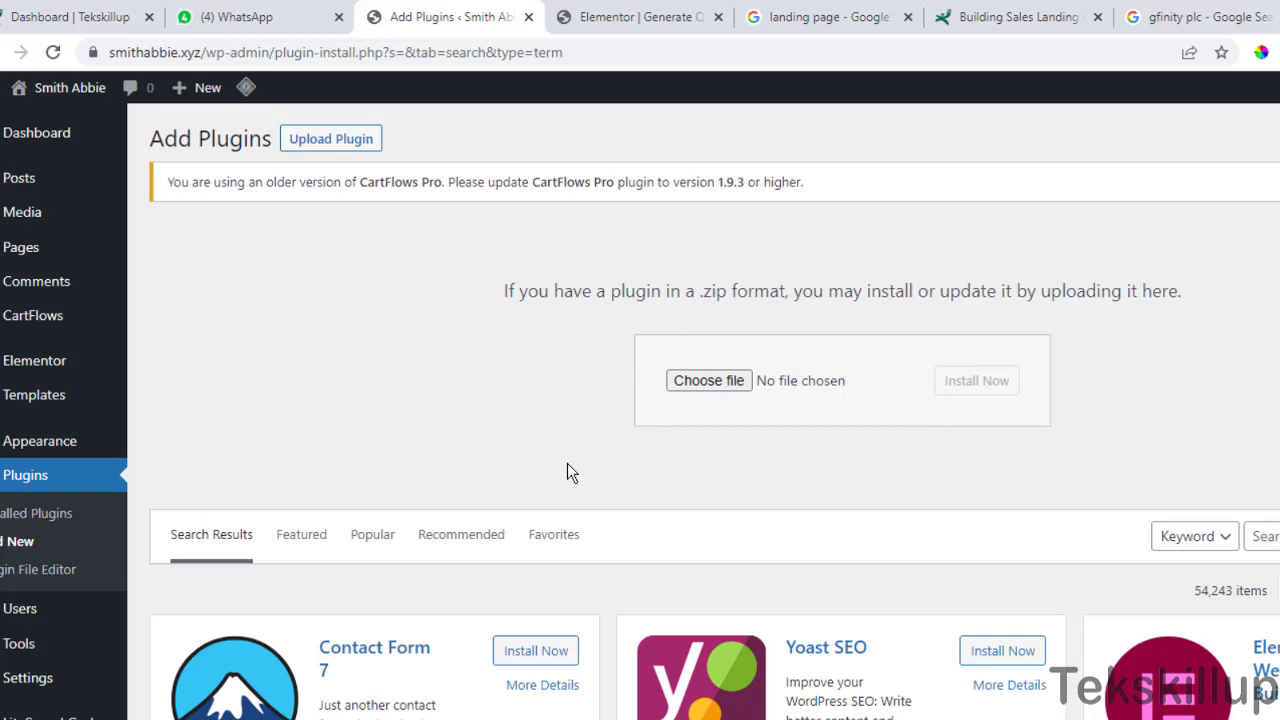
# - Return to the installed plugins list and examine the Elementor Pro entry, highlighting its name
pyautogui.click(42, 516)
pyautogui.scroll(-3, 504, 496)
pyautogui.scroll(-1, 296, 598)
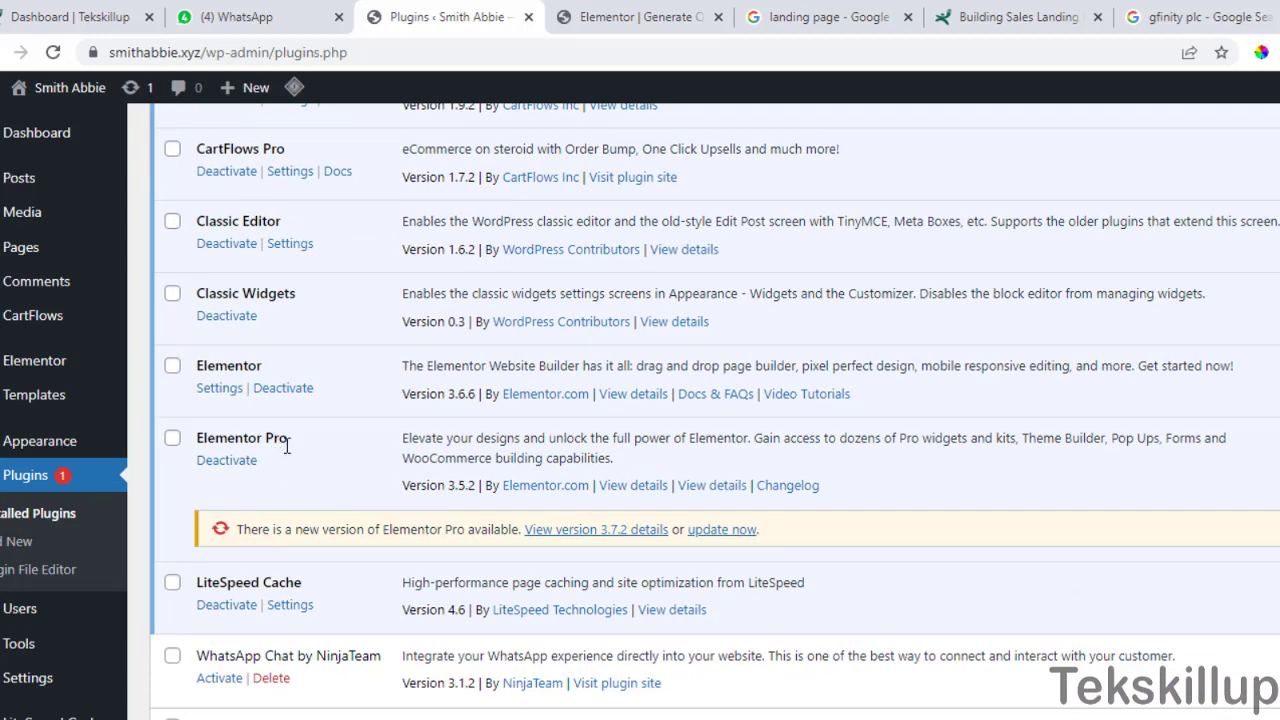
pyautogui.moveTo(291, 440); pyautogui.dragTo(197, 440)
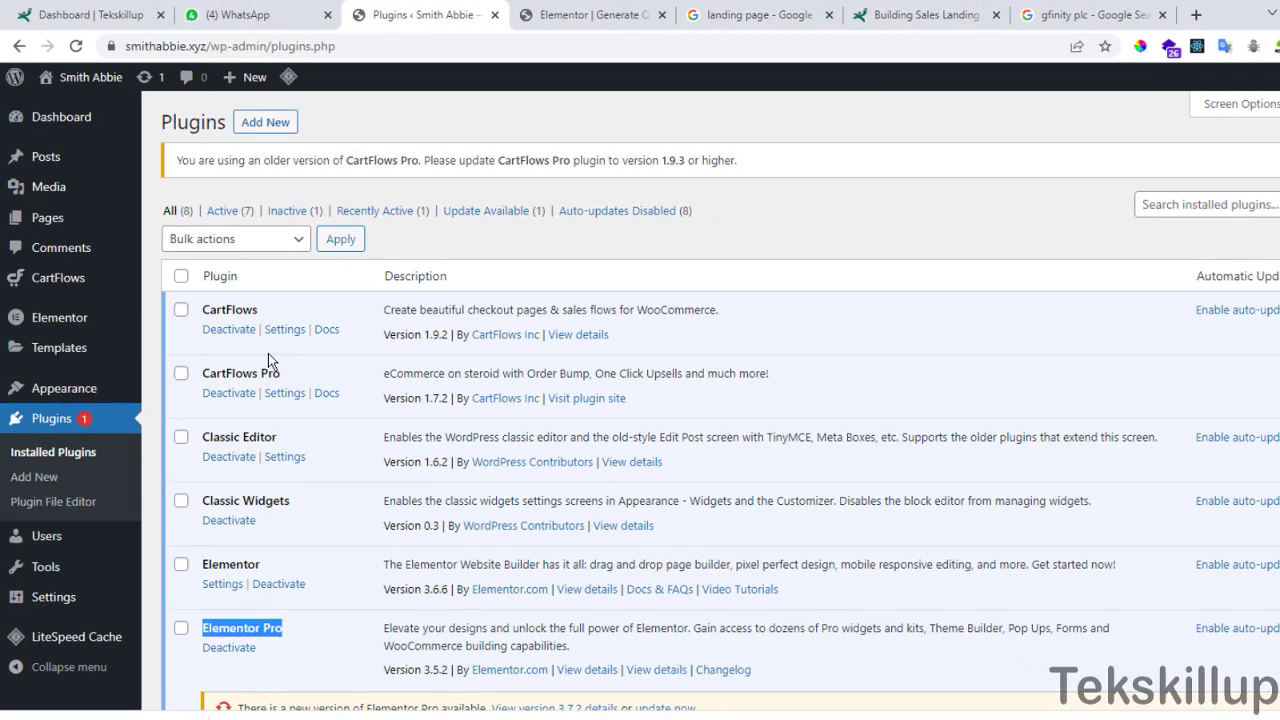
pyautogui.scroll(-3, 357, 566)
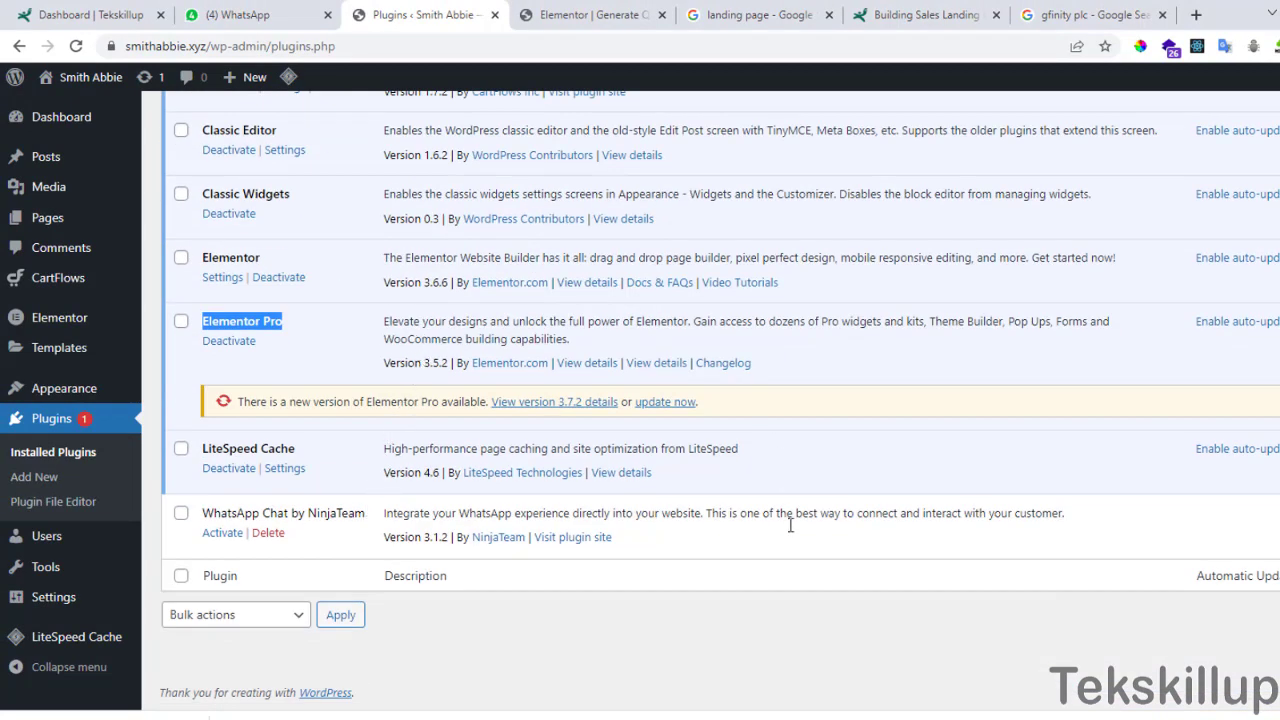
# - Switch to the running PowerPoint slide show of the Landing Page presentation
pyautogui.click(758, 719)
pyautogui.click(855, 680)
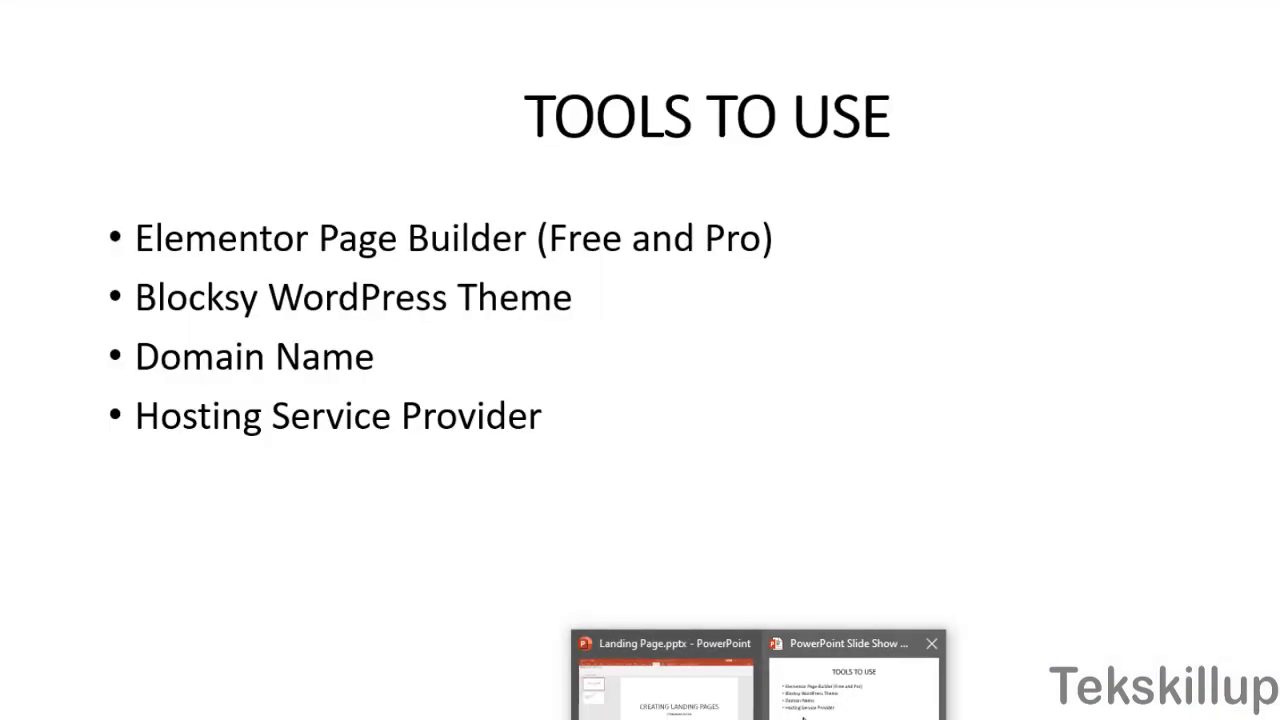